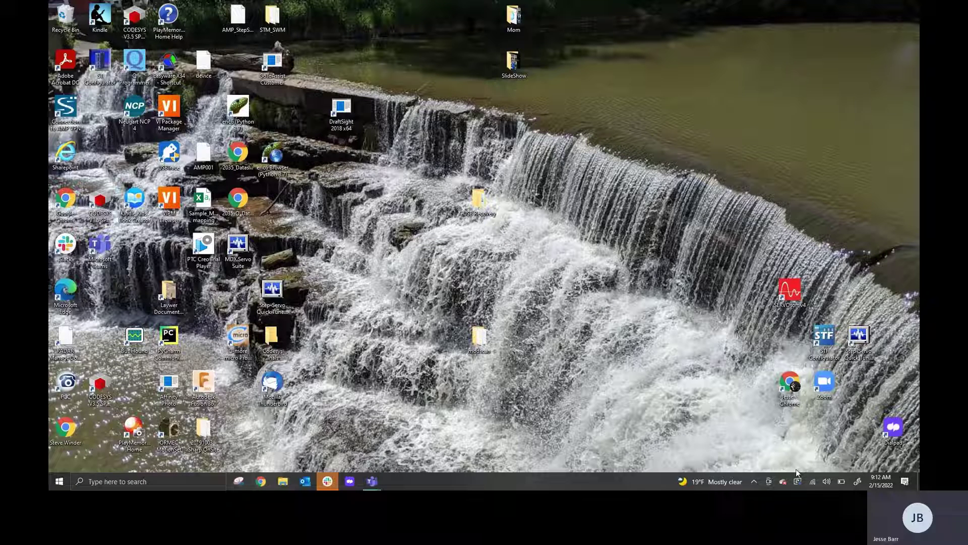
Go from the tray network status panel into Network & Internet settings to reach the Ethernet page
{"action": "mouse_move", "coordinate": [812, 484]}
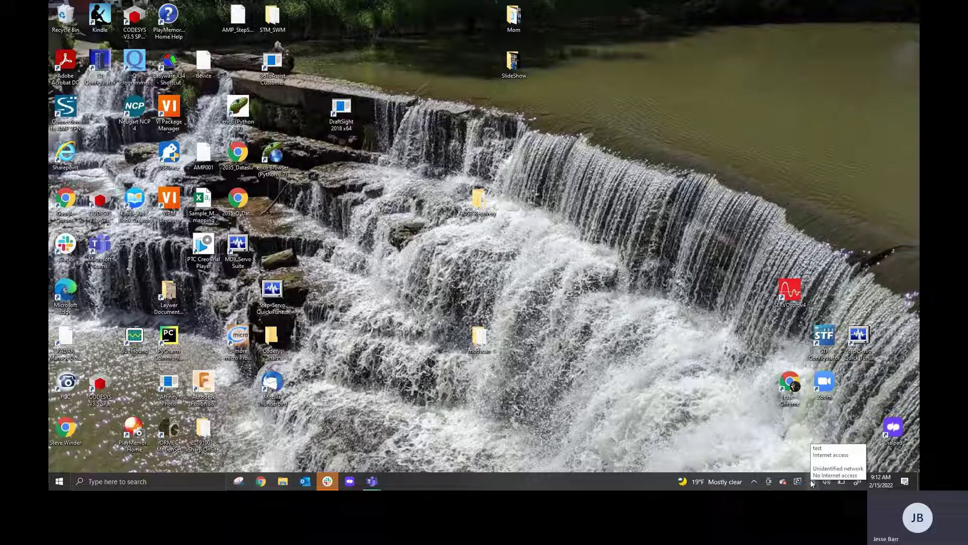
{"action": "left_click", "coordinate": [812, 483]}
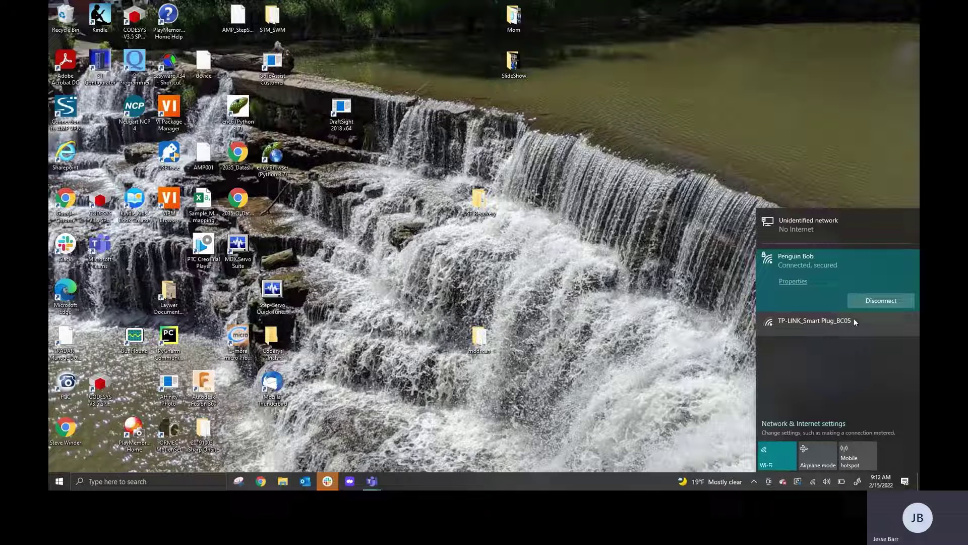
{"action": "left_click", "coordinate": [825, 230]}
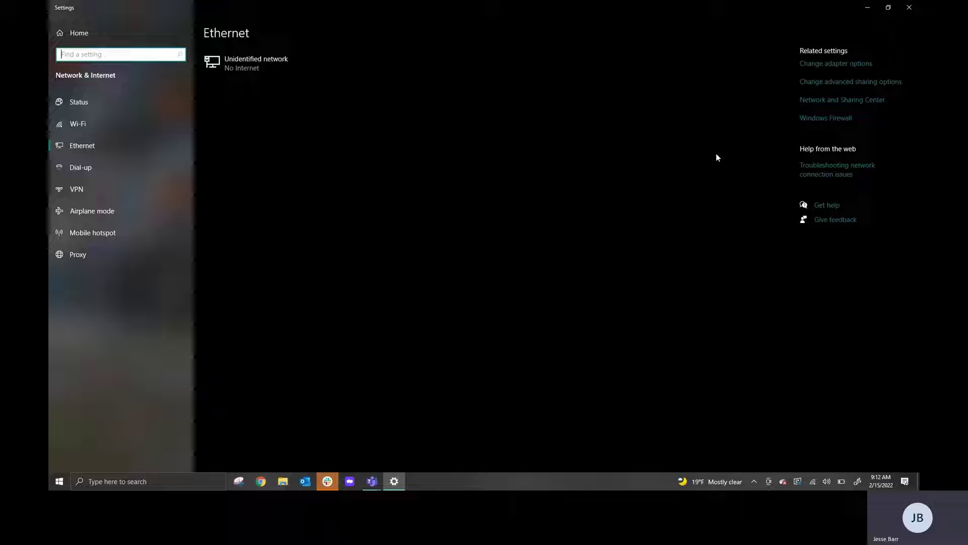
Show the network adapters and bring up the context menu for Ethernet 3
{"action": "left_click", "coordinate": [818, 69]}
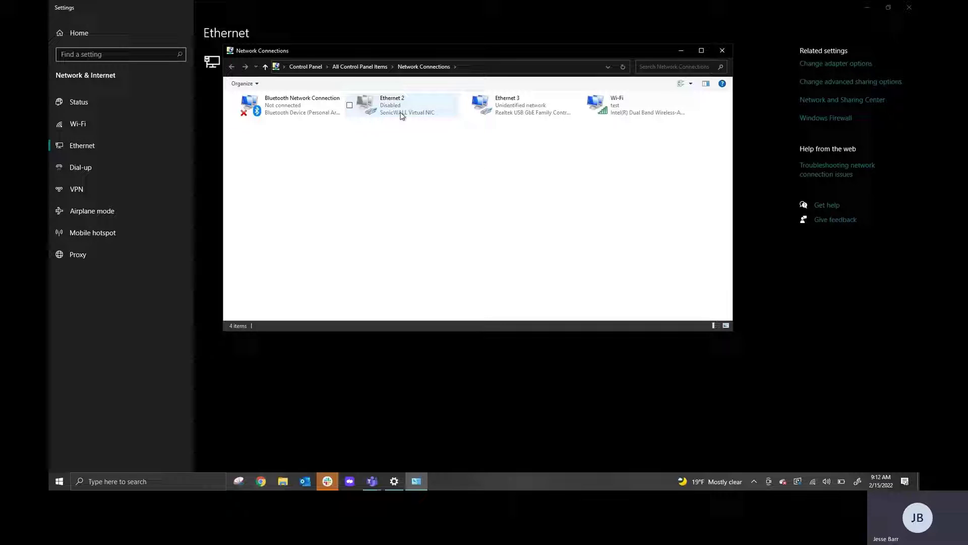
{"action": "left_click", "coordinate": [506, 106]}
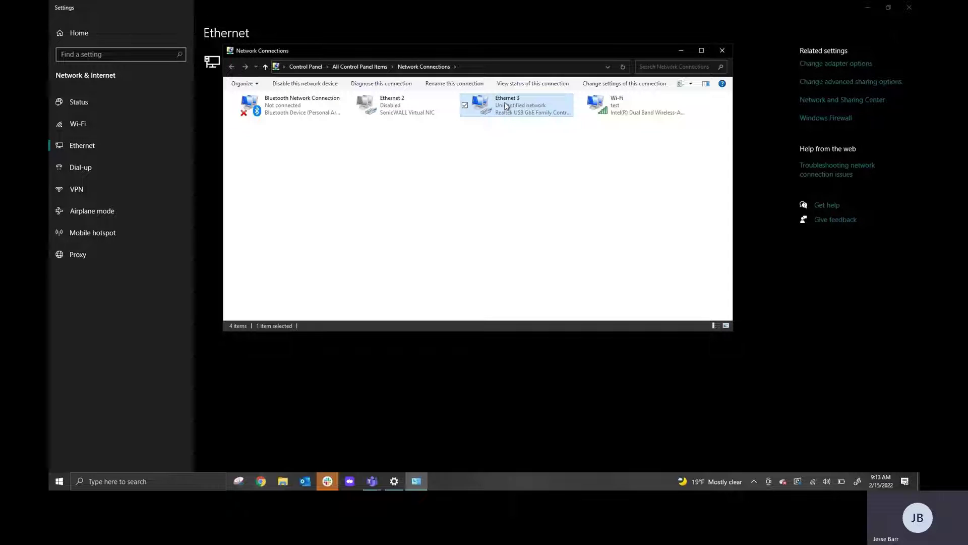
{"action": "right_click", "coordinate": [506, 105]}
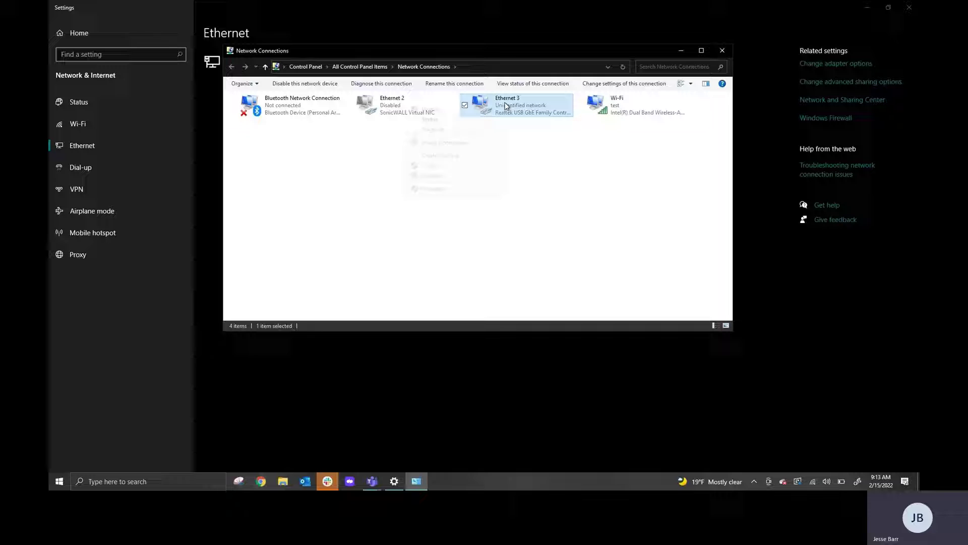
From Ethernet 3's properties, open the Internet Protocol Version 4 (TCP/IPv4) settings
{"action": "left_click", "coordinate": [488, 188]}
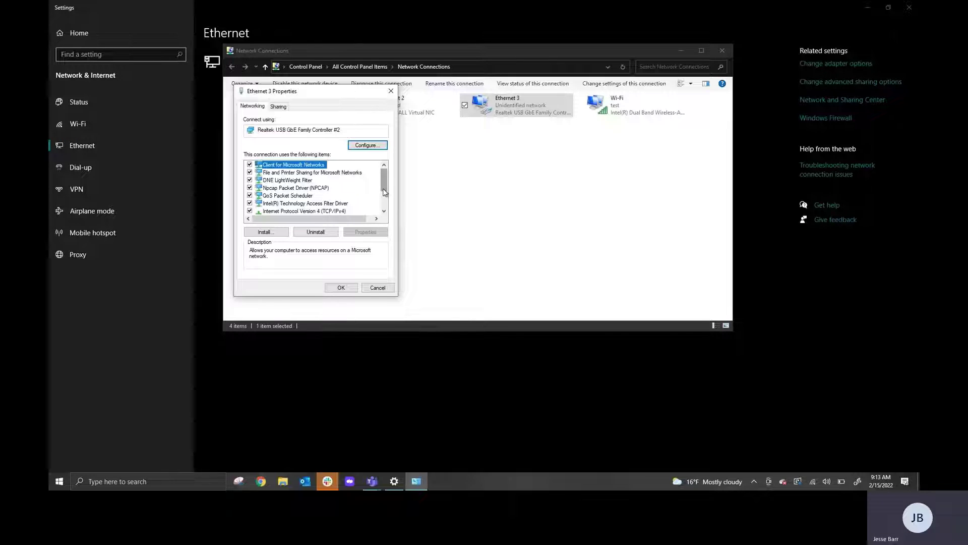
{"action": "left_click_drag", "start_coordinate": [384, 191], "coordinate": [384, 205]}
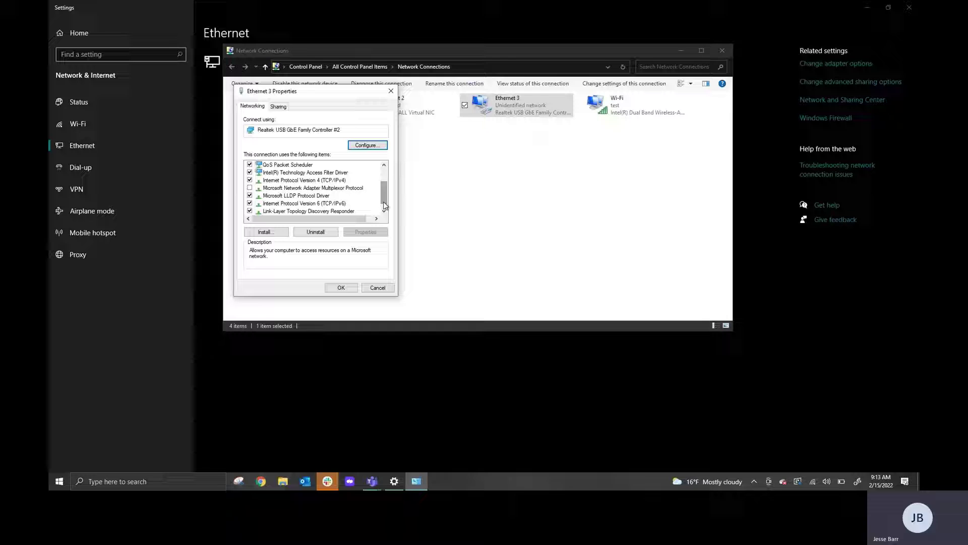
{"action": "left_click", "coordinate": [308, 183]}
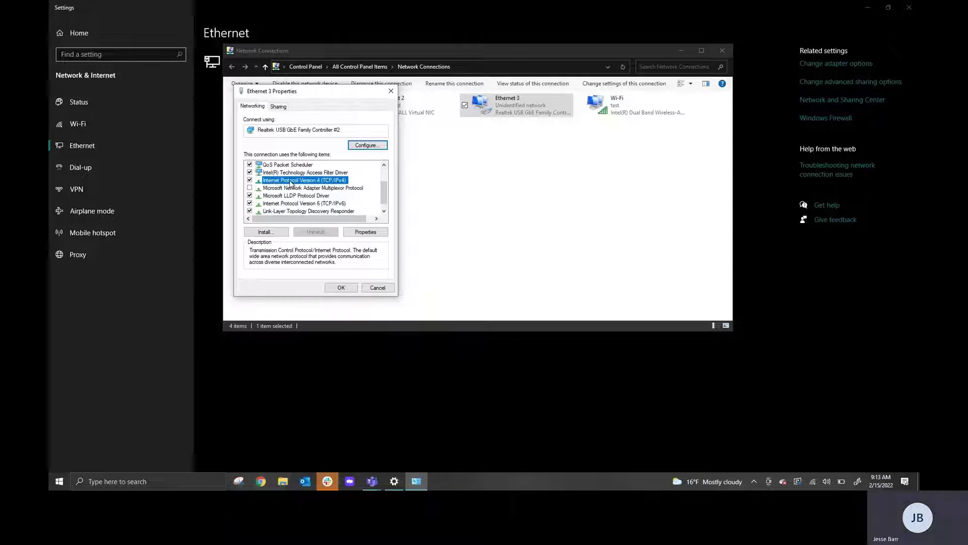
{"action": "left_click", "coordinate": [369, 233]}
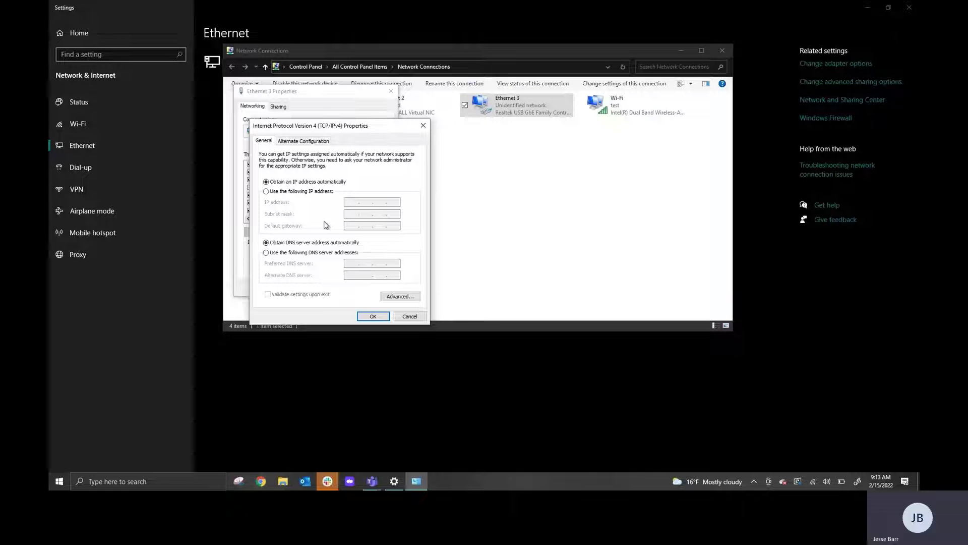
Switch to a manual IP address 10.10.10.117, letting the subnet mask auto-fill as 255.0.0.0
{"action": "left_click", "coordinate": [315, 193]}
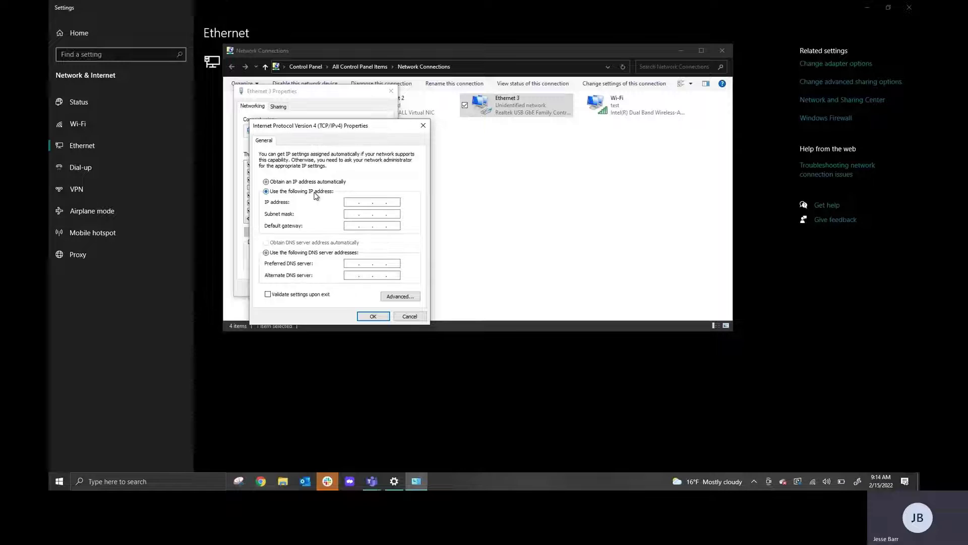
{"action": "left_click", "coordinate": [356, 203]}
{"action": "type", "text": "10 . "}
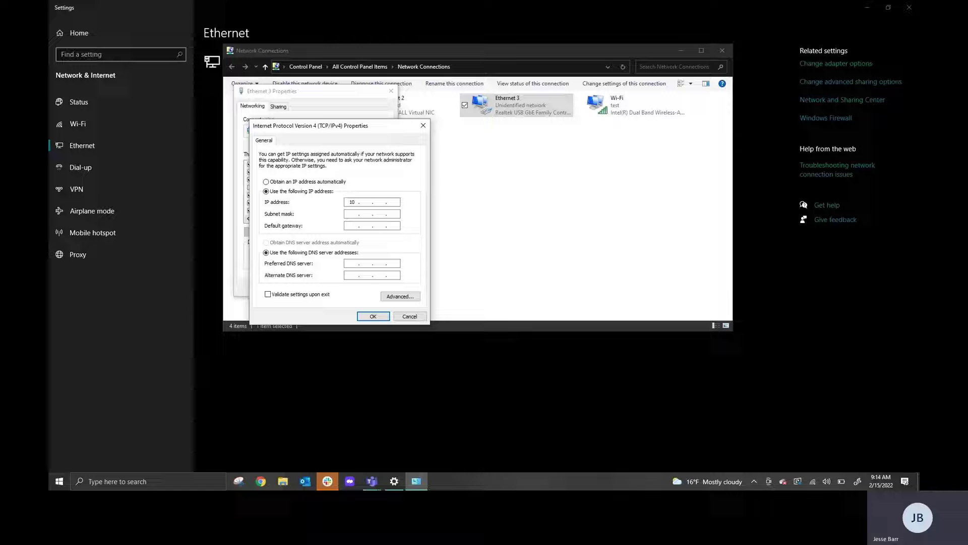
{"action": "type", "text": "10 ."}
{"action": "type", "text": "10 . 117"}
{"action": "left_click", "coordinate": [355, 214]}
Correct the subnet mask to 255.255.255.0 and confirm the IPv4 settings with OK
{"action": "double_click", "coordinate": [366, 213]}
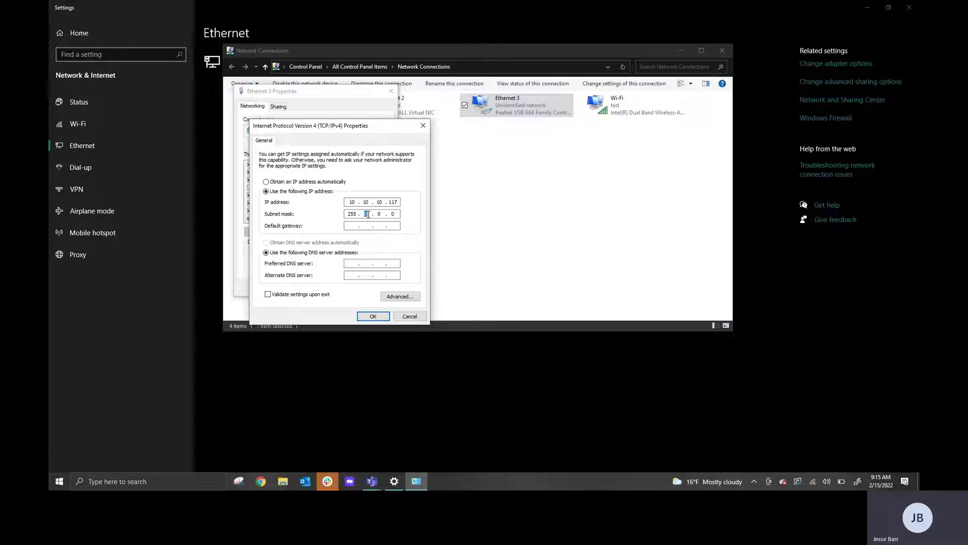
{"action": "type", "text": "255."}
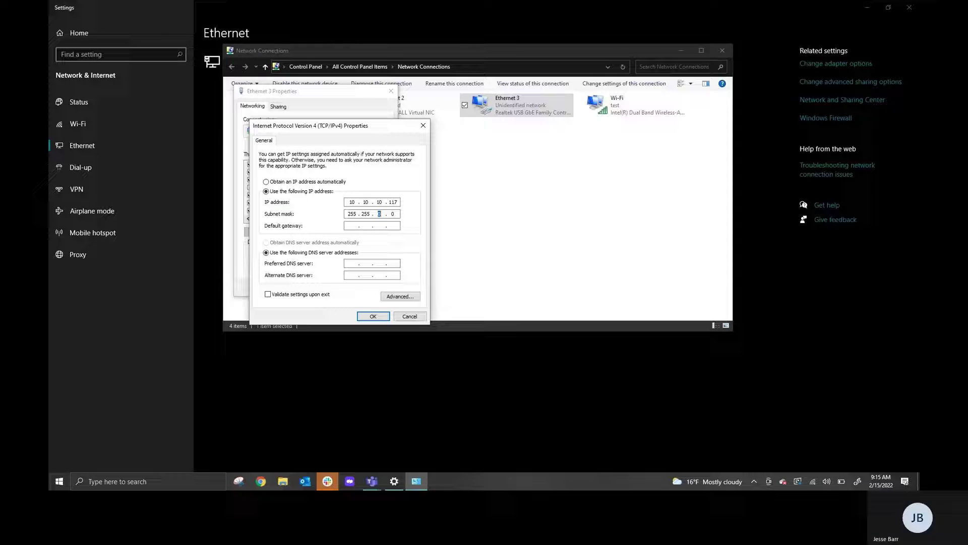
{"action": "type", "text": "255."}
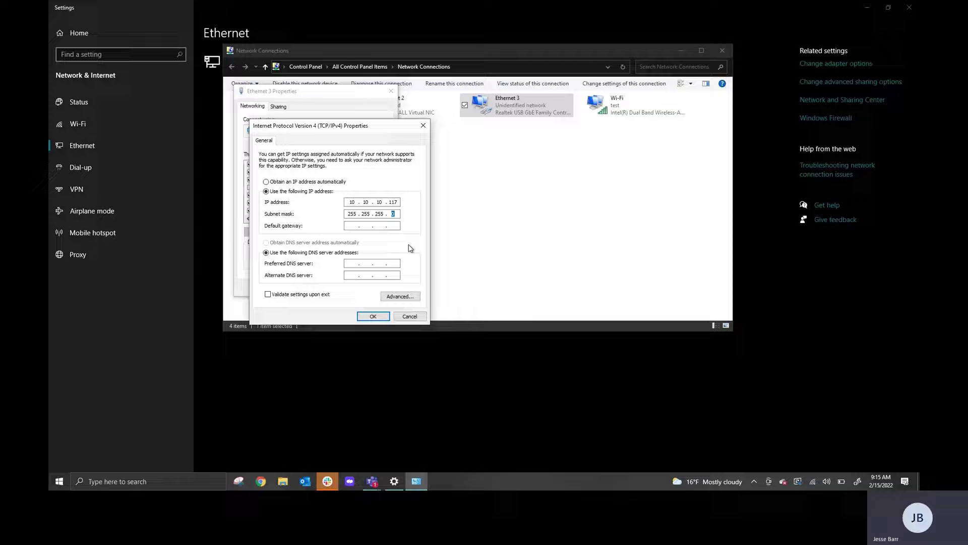
{"action": "left_click", "coordinate": [374, 316]}
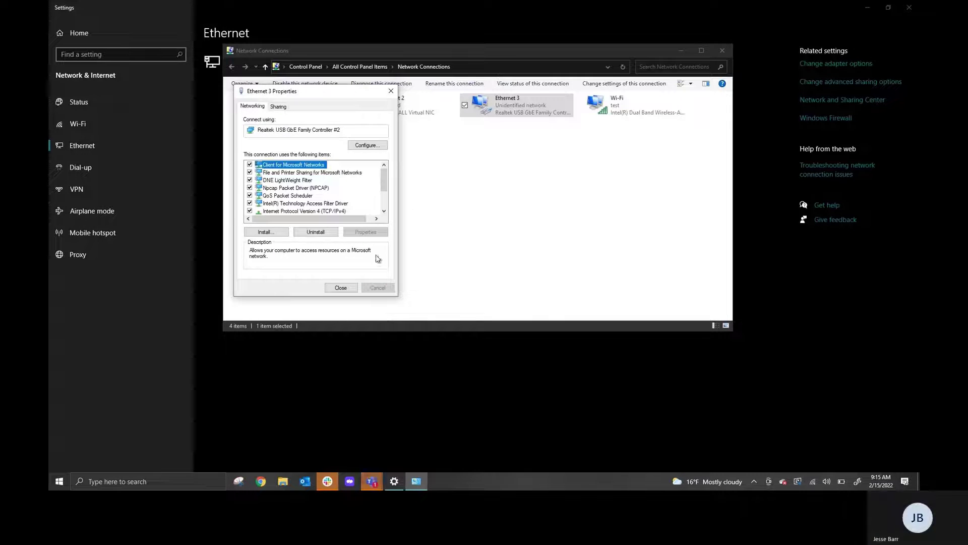
Uncheck Internet Protocol Version 6 (TCP/IPv6) for Ethernet 3
{"action": "left_click", "coordinate": [384, 211]}
{"action": "left_click", "coordinate": [384, 211]}
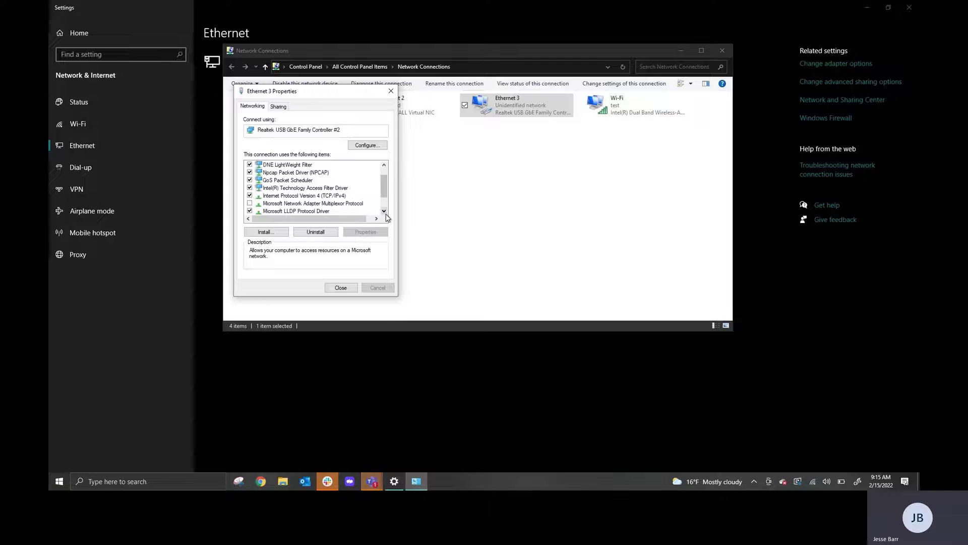
{"action": "left_click", "coordinate": [386, 213]}
{"action": "left_click", "coordinate": [384, 212]}
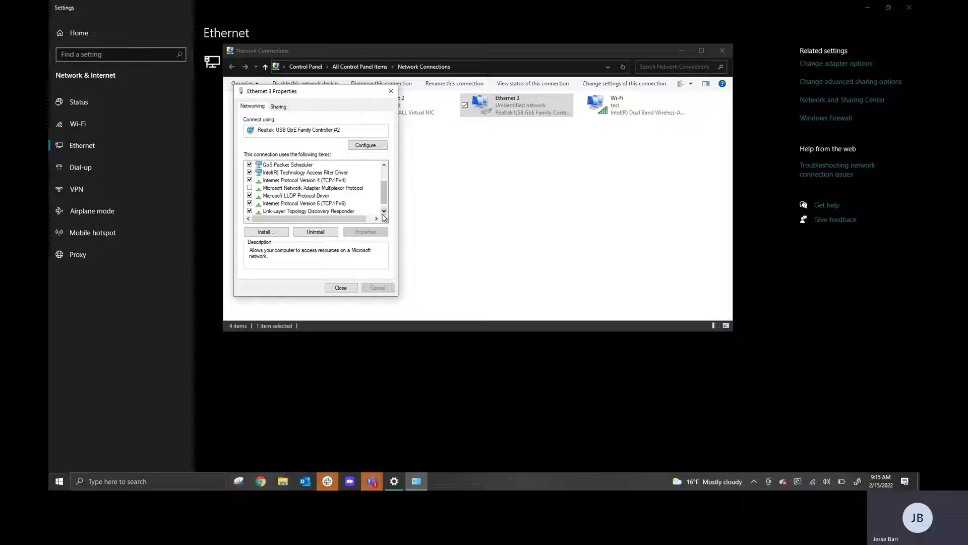
{"action": "left_click", "coordinate": [319, 204]}
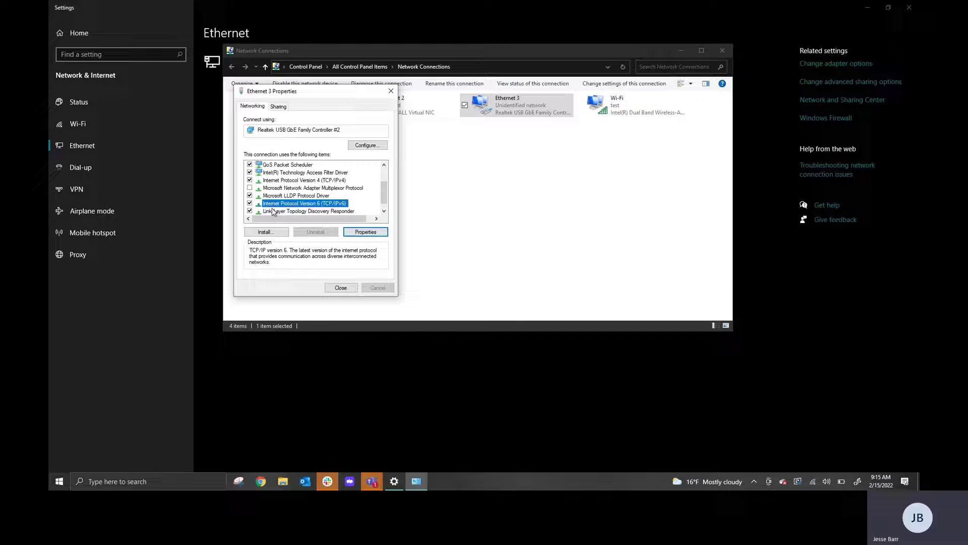
{"action": "left_click", "coordinate": [249, 204]}
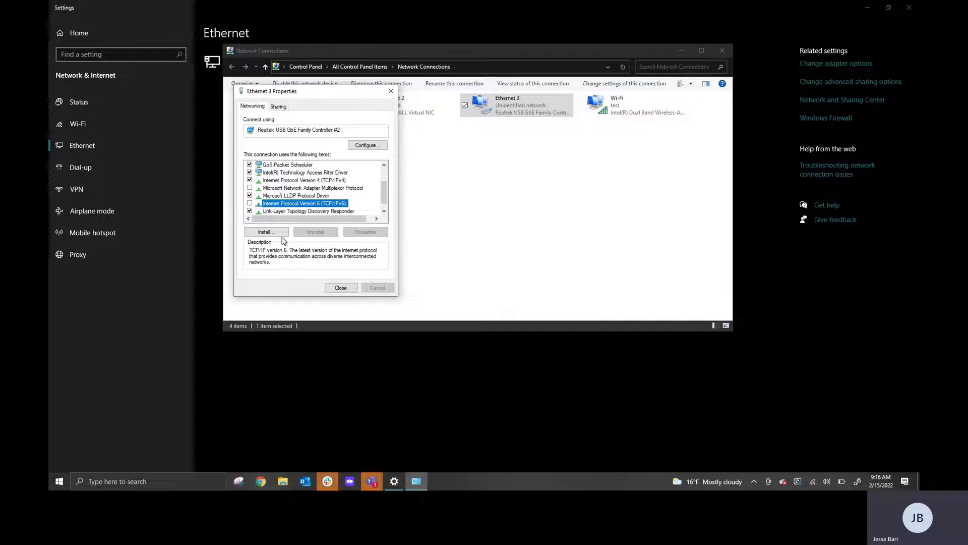
Close Ethernet 3 Properties, Network Connections and Settings to return to the desktop
{"action": "left_click", "coordinate": [341, 288]}
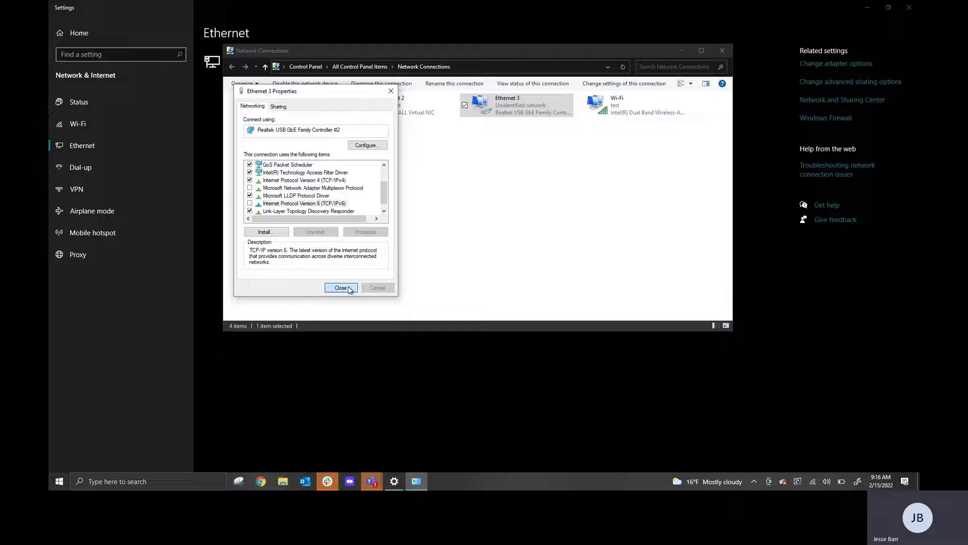
{"action": "left_click", "coordinate": [722, 51]}
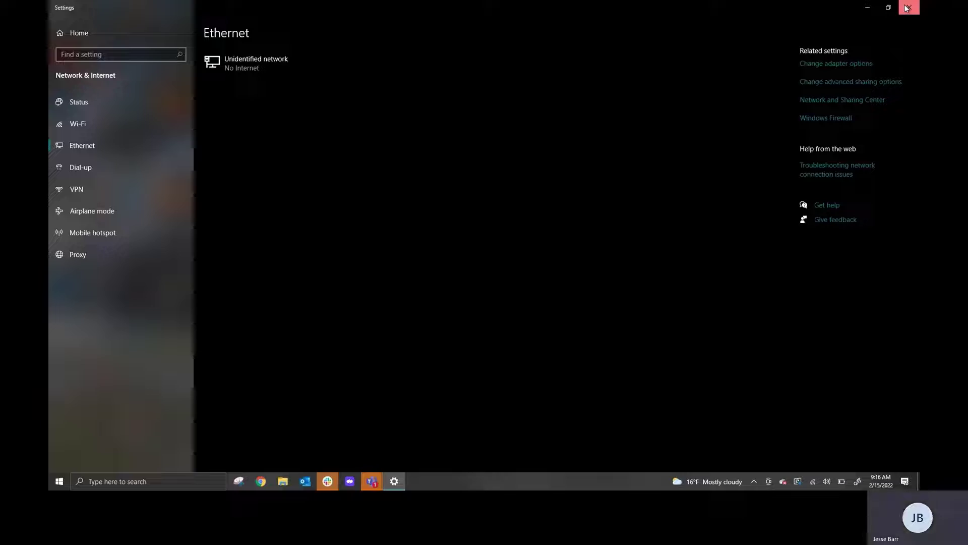
{"action": "left_click", "coordinate": [908, 7]}
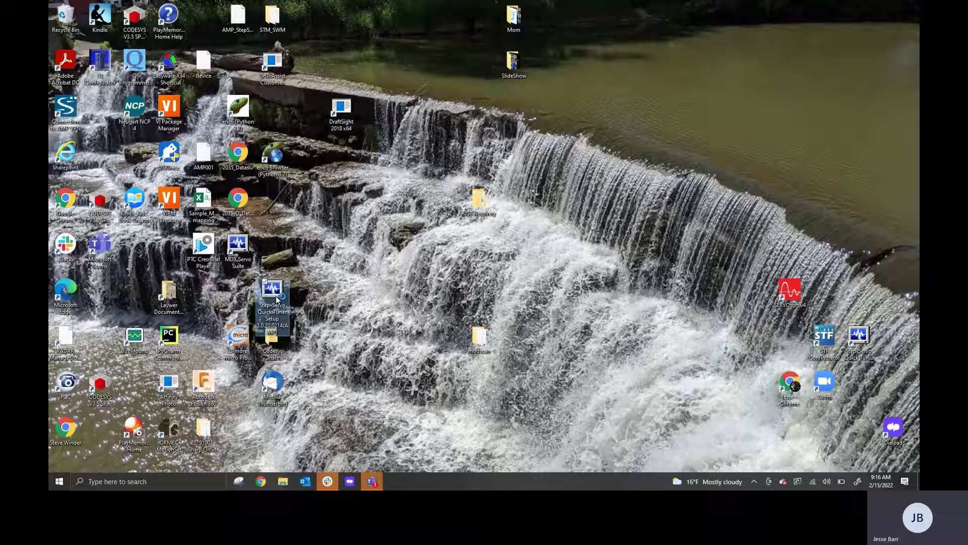
Launch Step-Servo Quick Tuner from its desktop shortcut, opening the Step 1: Configuration page
{"action": "double_click", "coordinate": [277, 299]}
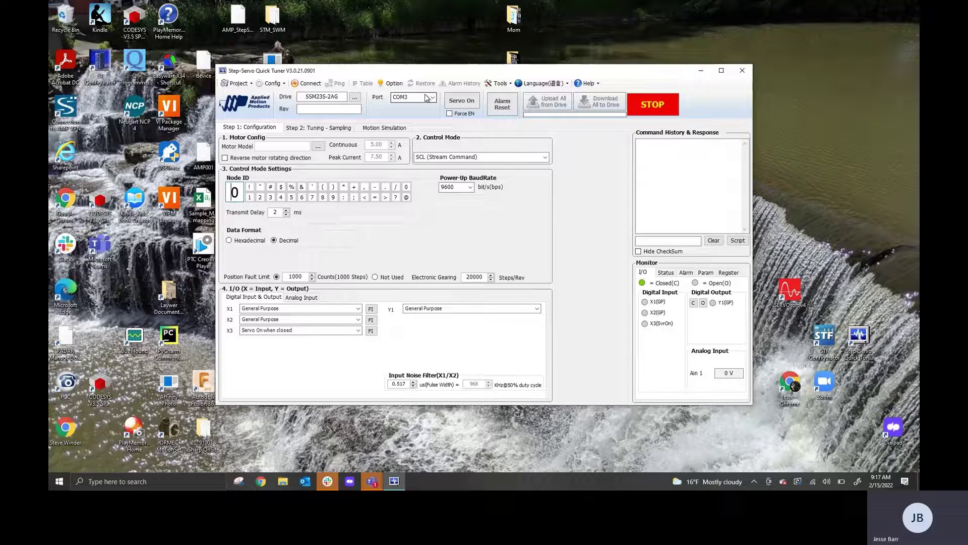
Choose Ethernet as the port, trim the address, and ping the drive, dismissing the no-response error
{"action": "left_click", "coordinate": [427, 98]}
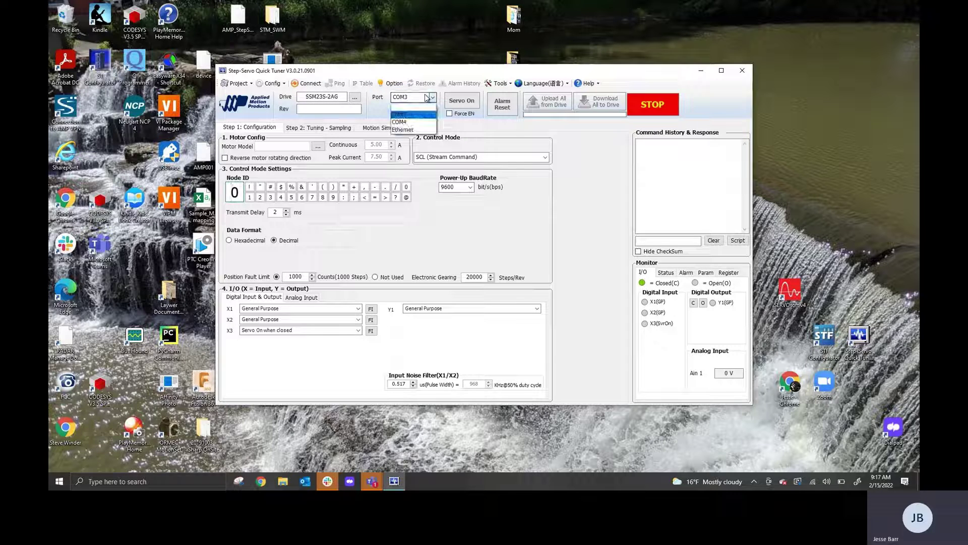
{"action": "left_click", "coordinate": [418, 130]}
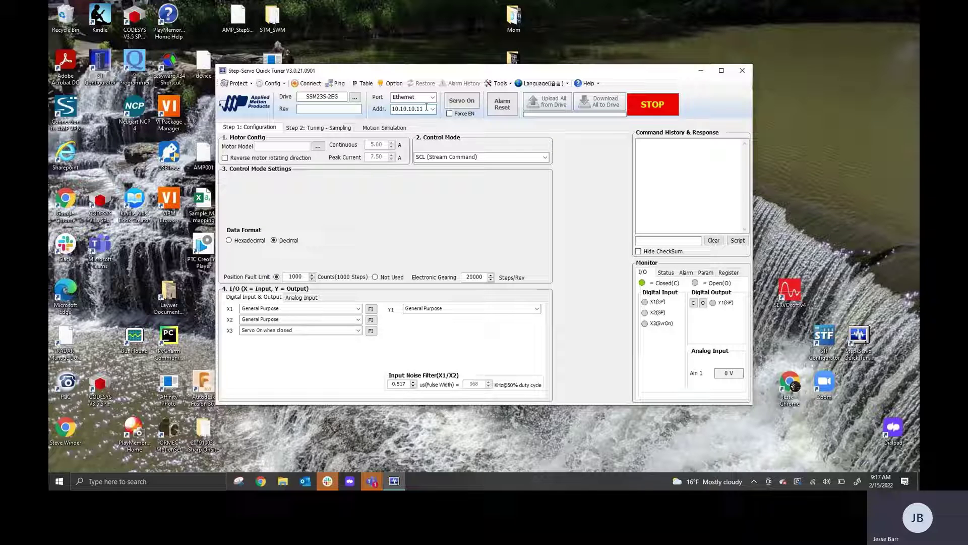
{"action": "left_click", "coordinate": [426, 108]}
{"action": "key", "text": "BackSpace"}
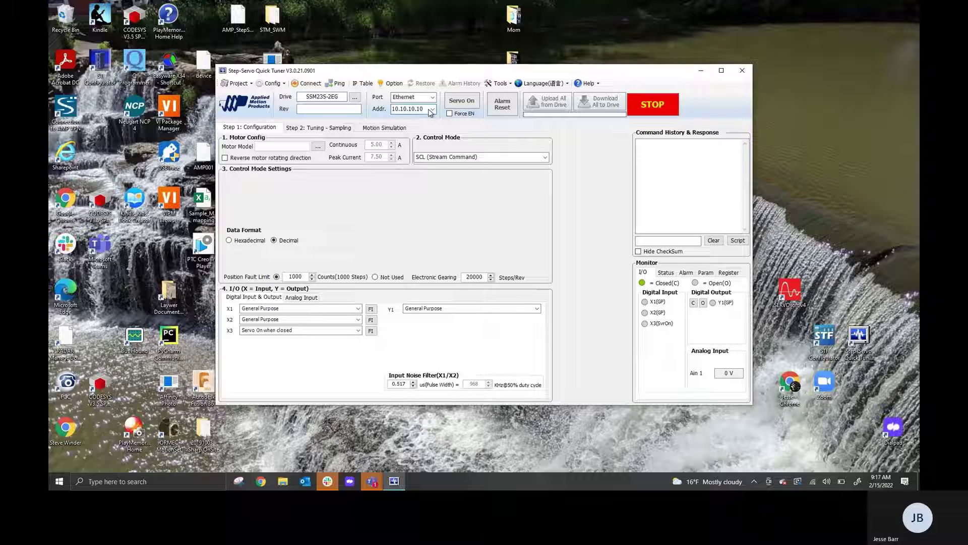
{"action": "left_click", "coordinate": [339, 90]}
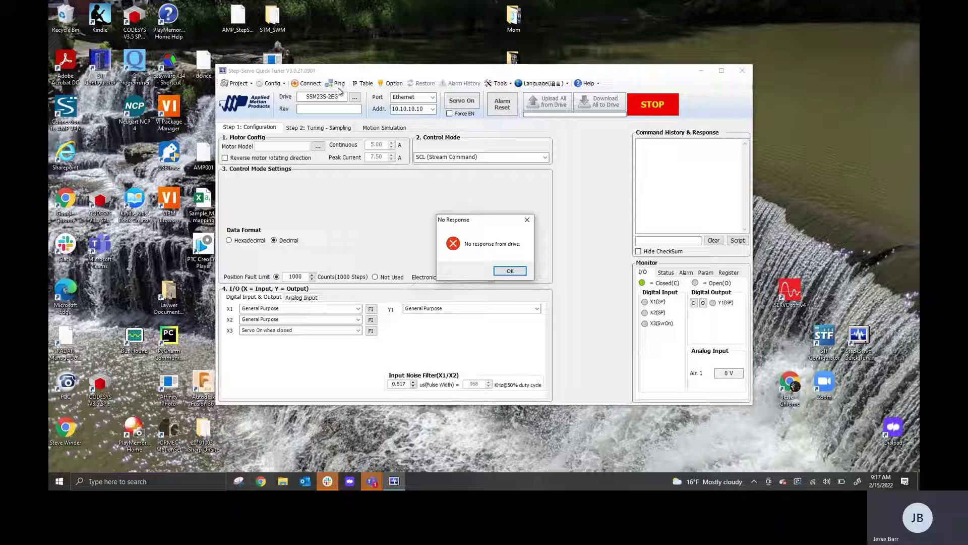
{"action": "key", "text": "Return"}
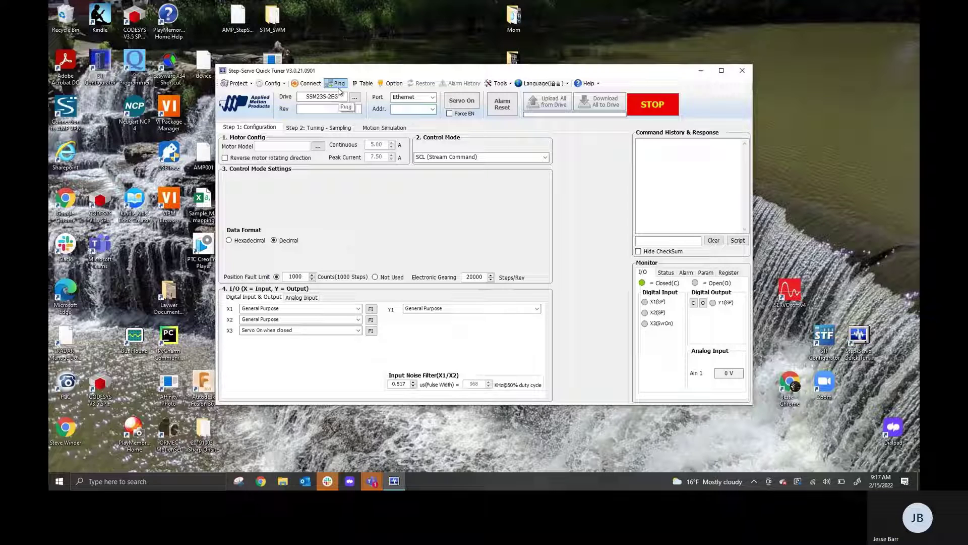
Enter drive address 10.10.10.10 and dismiss the invalid IP and failed port errors
{"action": "type", "text": "10"}
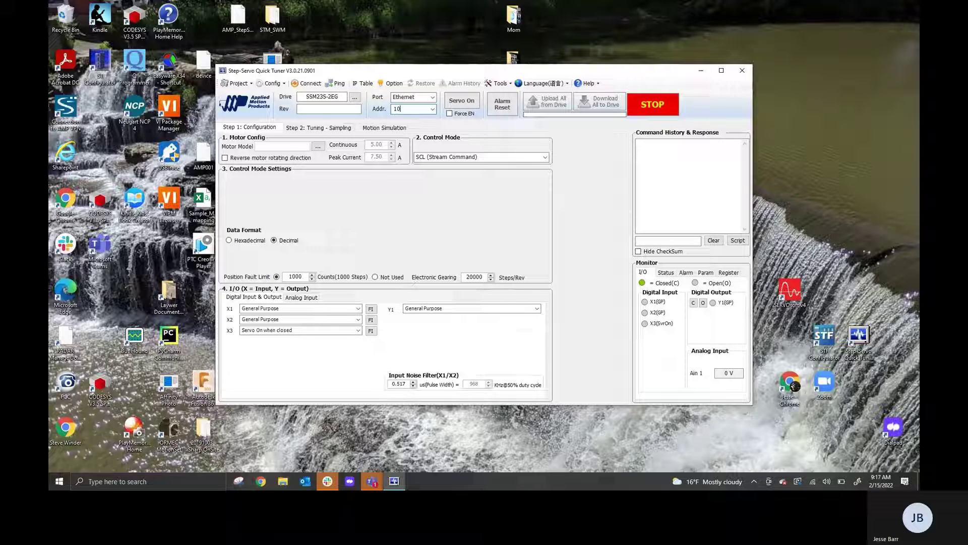
{"action": "type", "text": ".10.10.10"}
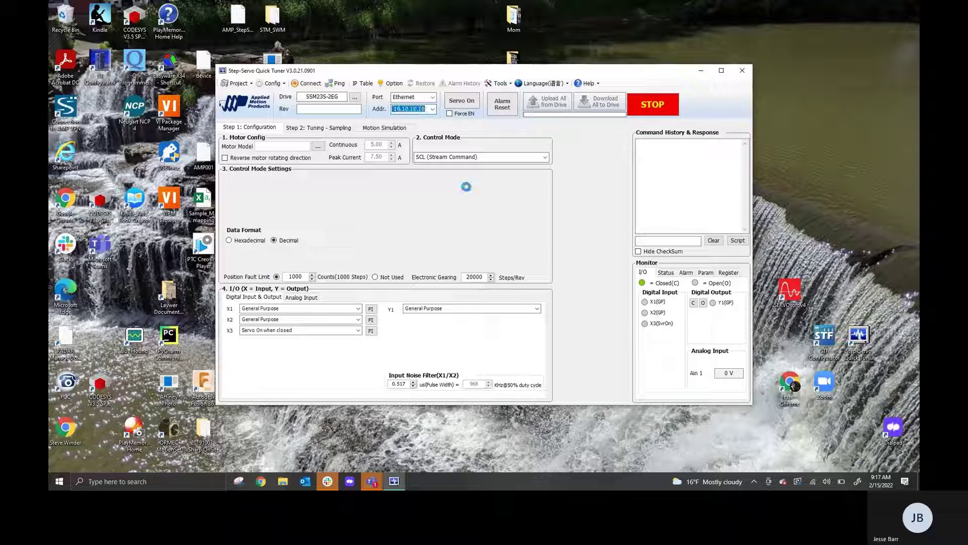
{"action": "key", "text": "Return"}
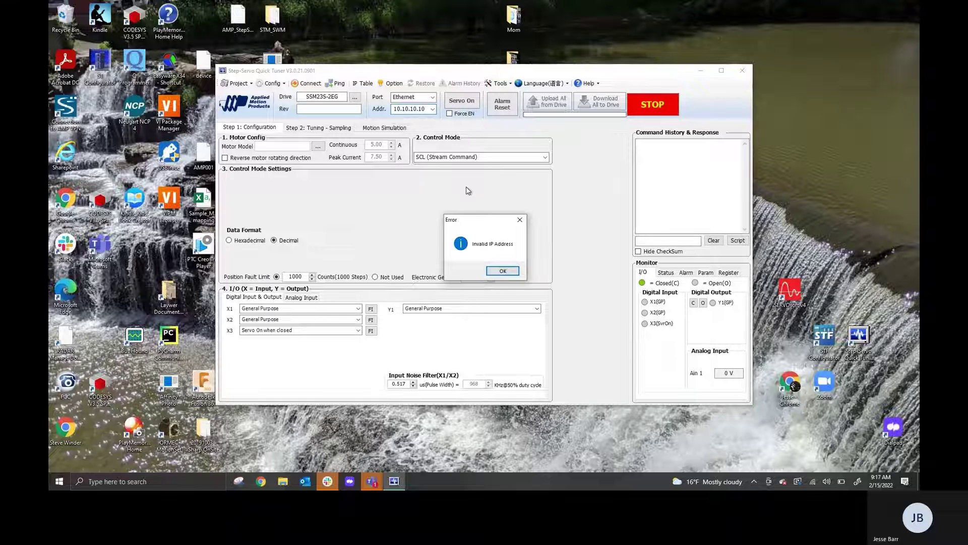
{"action": "left_click", "coordinate": [507, 275]}
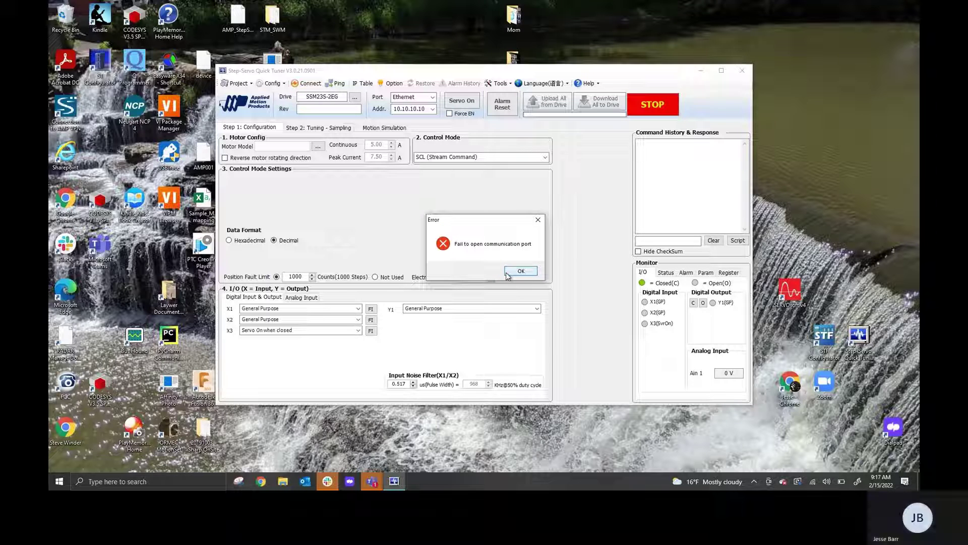
{"action": "left_click", "coordinate": [505, 272]}
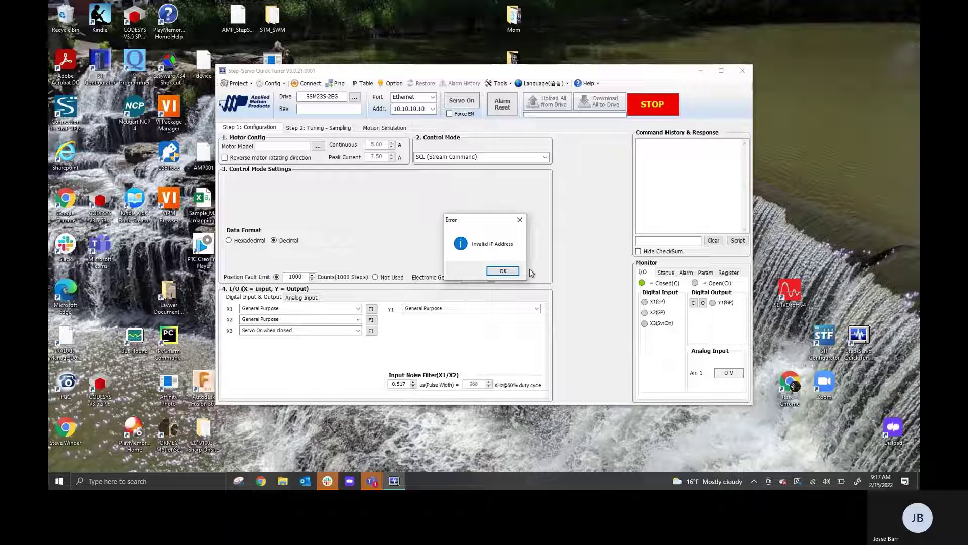
{"action": "left_click", "coordinate": [503, 271]}
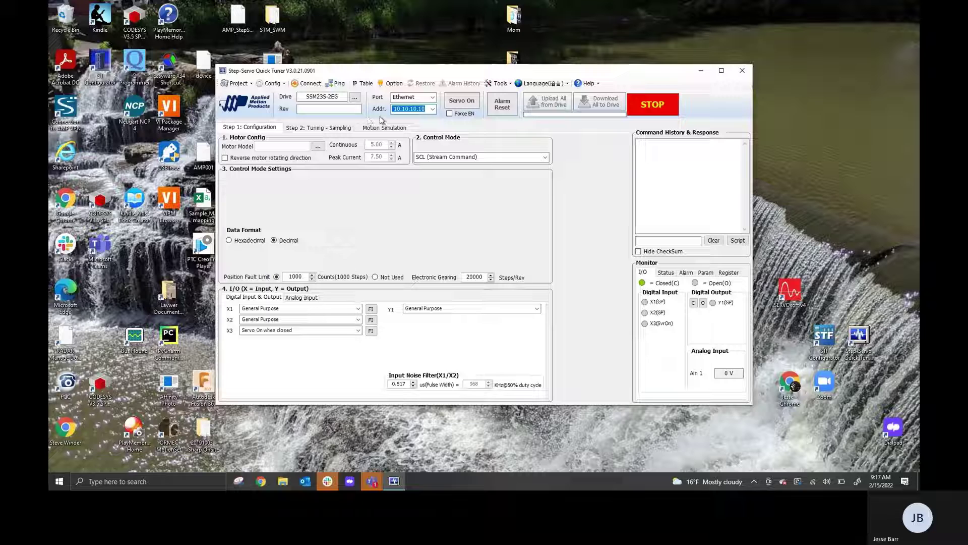
{"action": "left_click", "coordinate": [395, 109]}
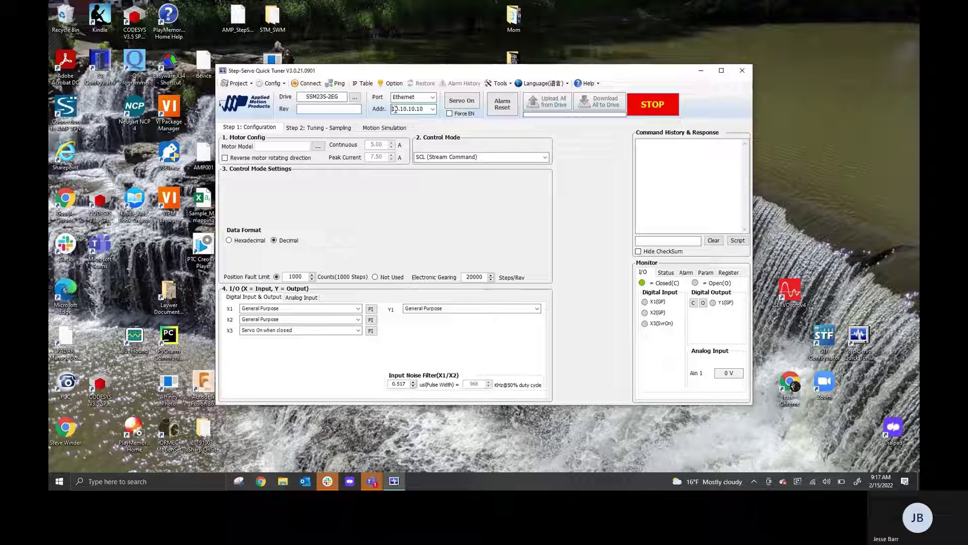
Connect to the TXM24IP-2EG drive and accept uploading its configuration
{"action": "left_click", "coordinate": [310, 83]}
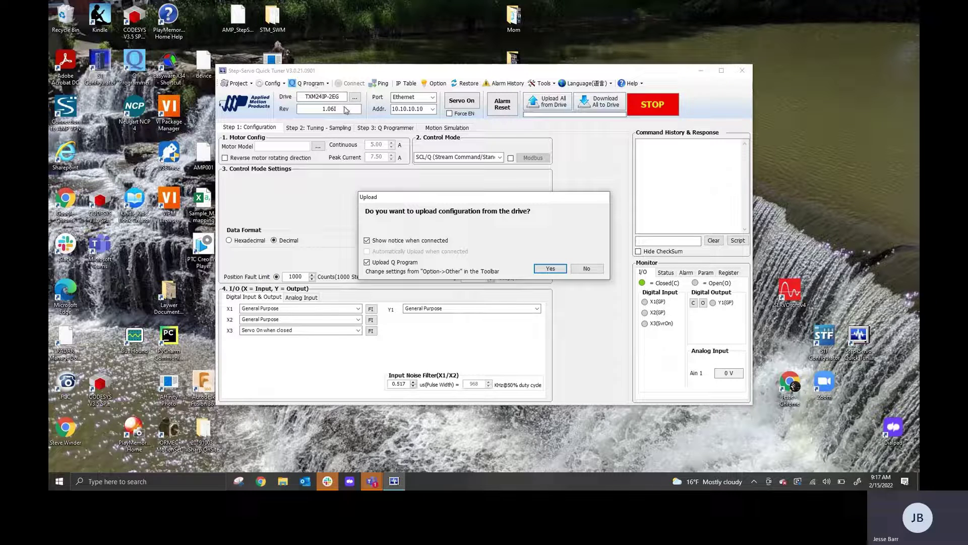
{"action": "left_click", "coordinate": [552, 269]}
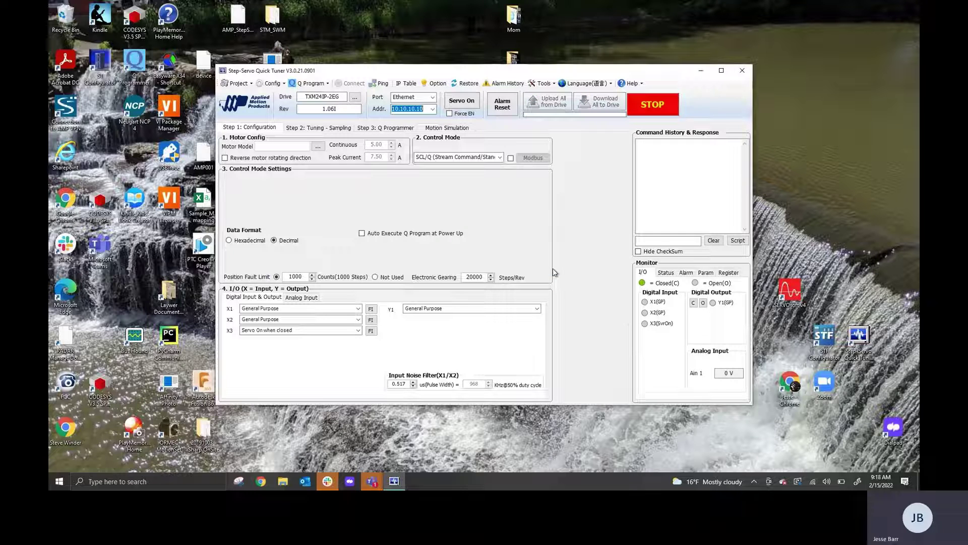